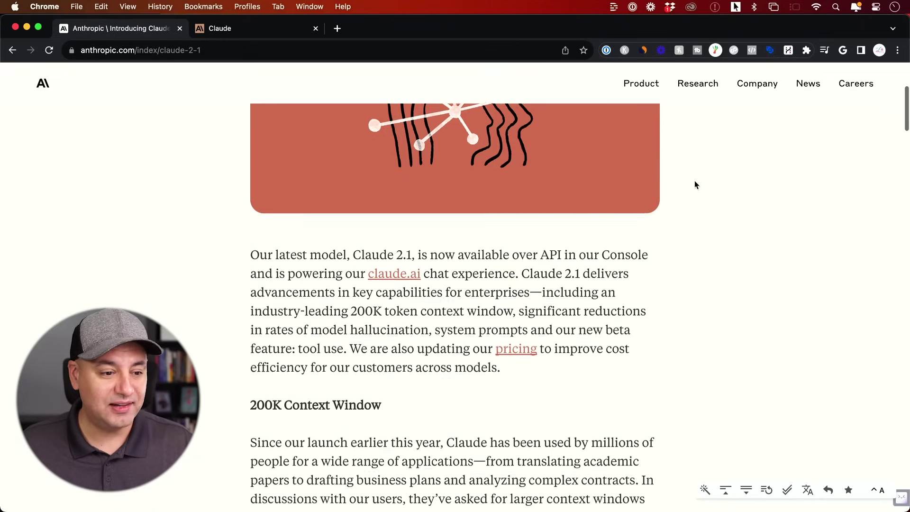
- Scroll to the 200K Context Window section and highlight the 200,000 tokens figure
scroll(687, 287, "down", 1)
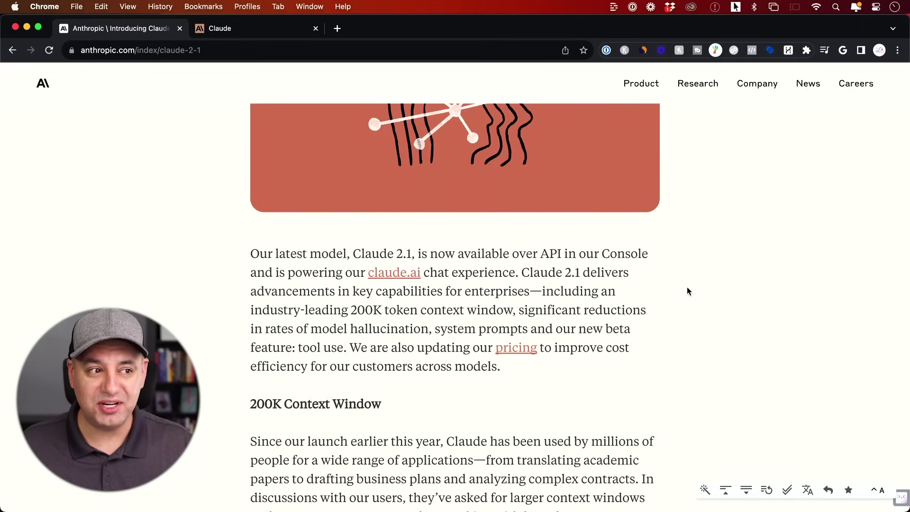
left_click(239, 32)
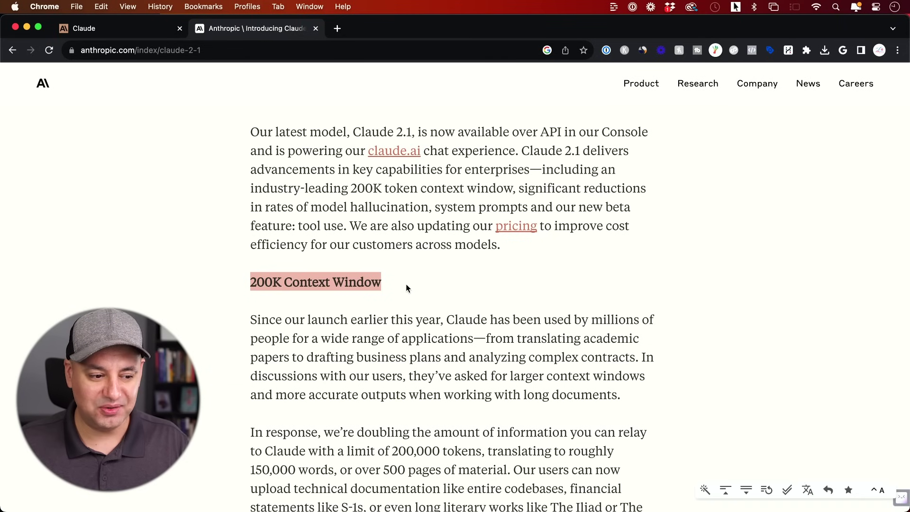
scroll(406, 288, "down", 3)
left_click_drag(392, 373, 481, 373)
scroll(481, 373, "down", 2)
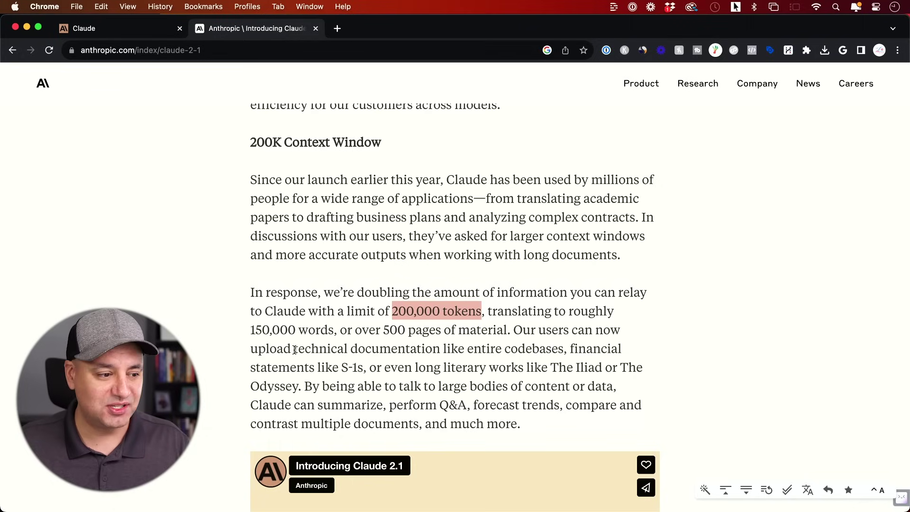
- Highlight the 150,000 words, 500 pages, S-1s and entire codebases mentions, then clear the selection
left_click_drag(249, 331, 335, 332)
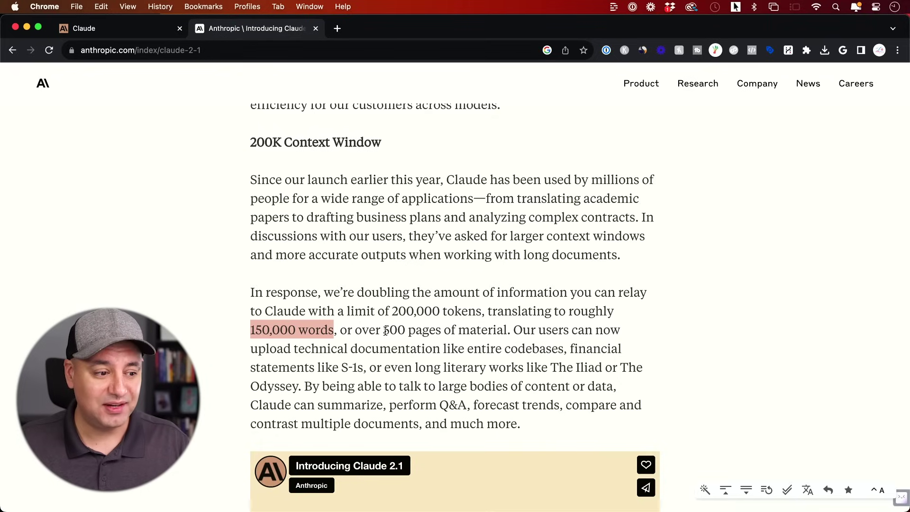
left_click_drag(383, 331, 499, 335)
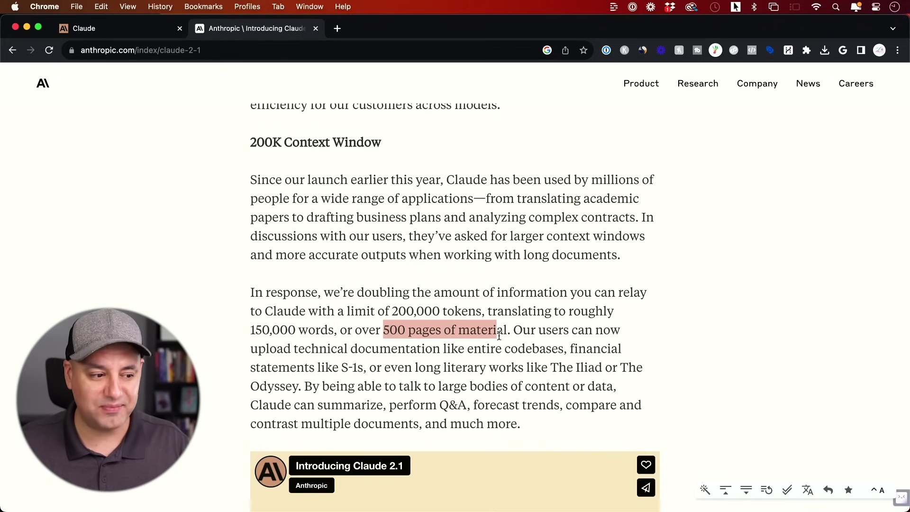
scroll(498, 335, "down", 2)
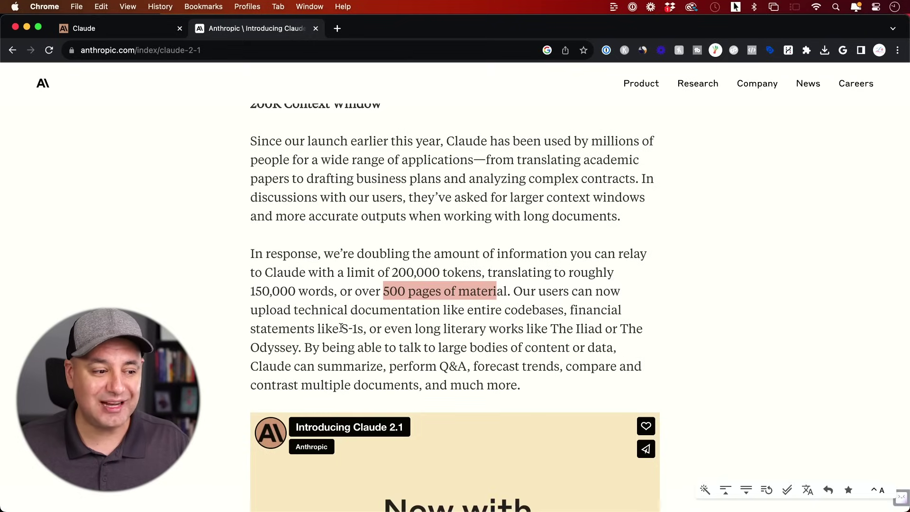
left_click_drag(342, 328, 363, 328)
left_click_drag(467, 310, 549, 312)
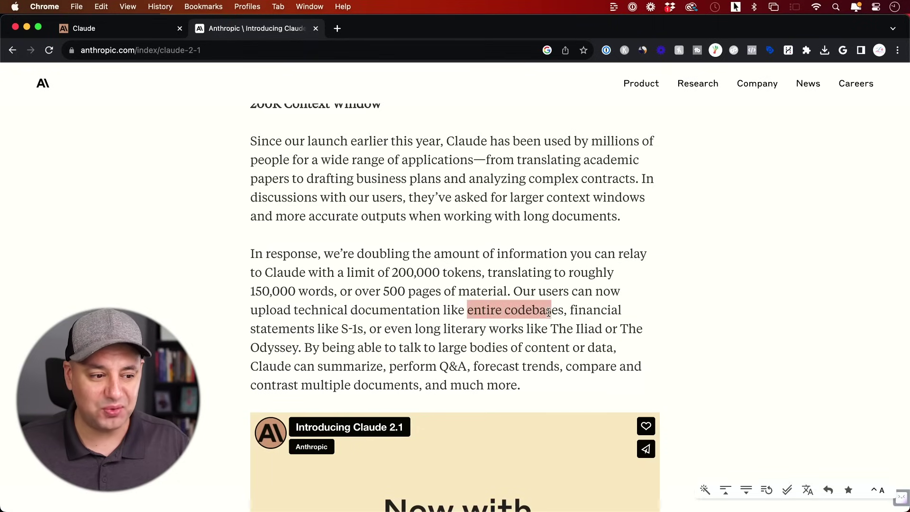
left_click(503, 327)
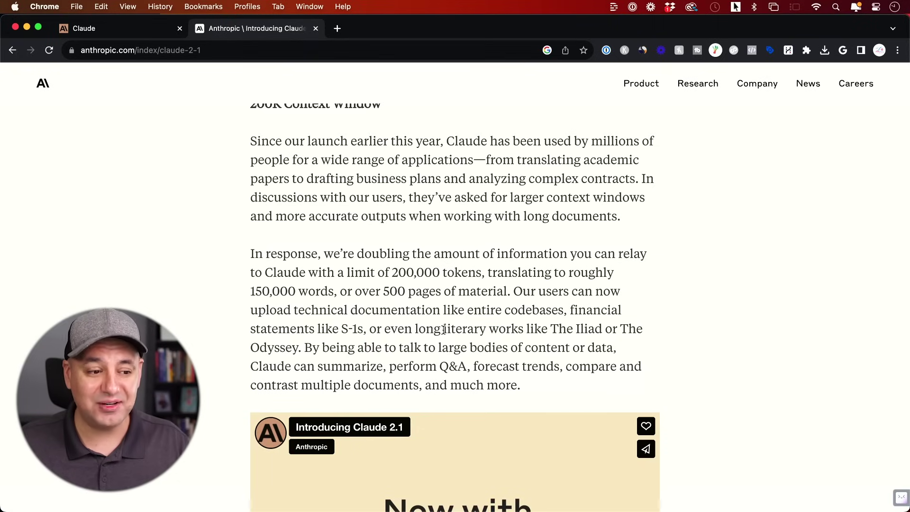
scroll(444, 329, "down", 1)
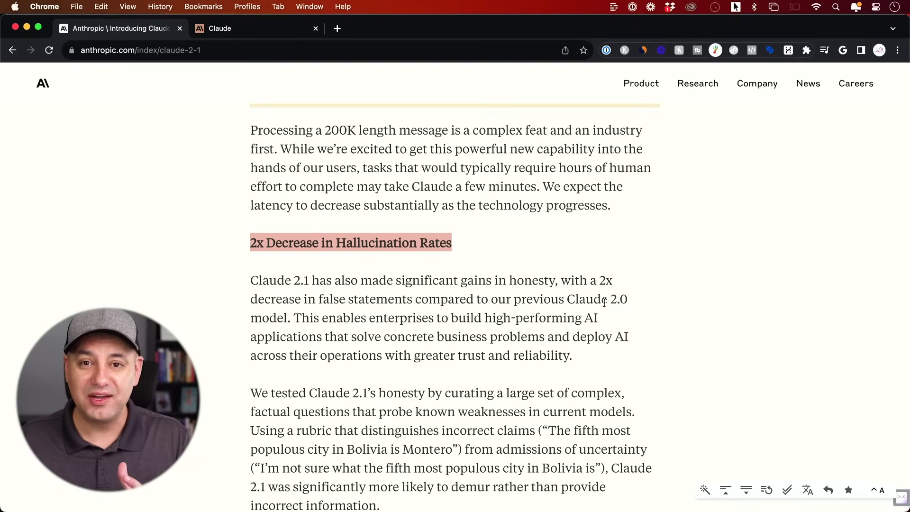
- Clear the selection on the 2x Decrease in Hallucination Rates heading
left_click(604, 302)
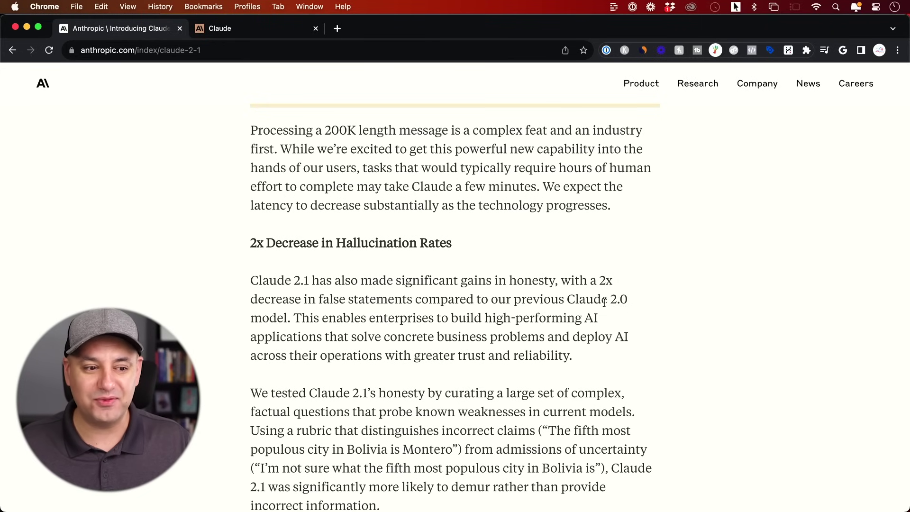
- Scroll down and highlight the 2x Decrease in Hallucination Rates heading
scroll(604, 302, "down", 1)
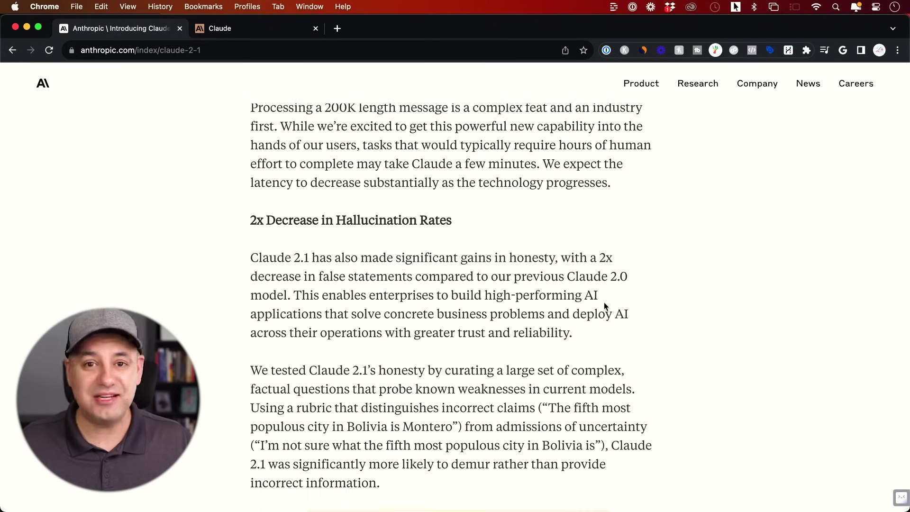
scroll(470, 319, "down", 2)
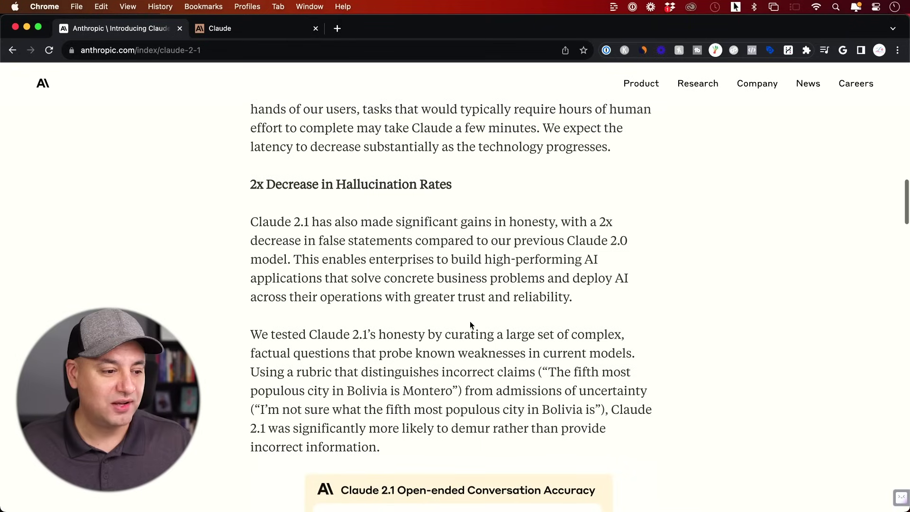
left_click_drag(241, 184, 459, 186)
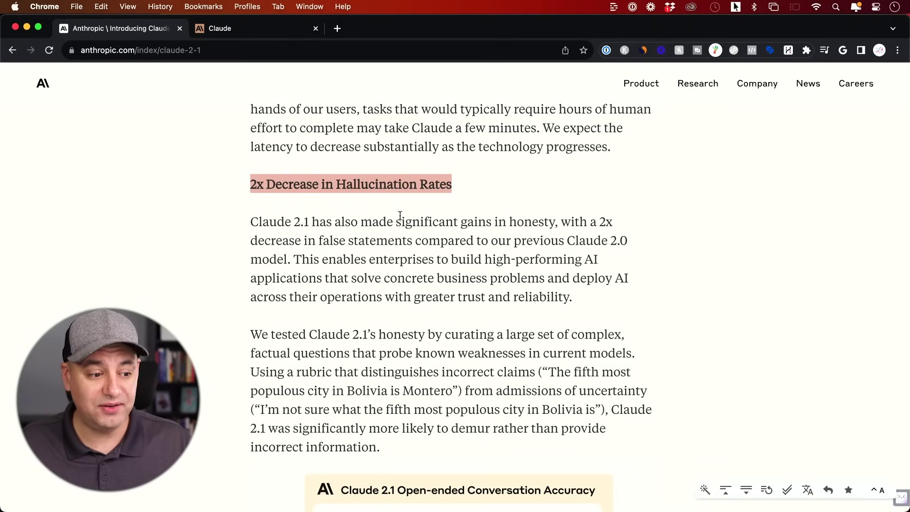
- Highlight the 30% reduction in incorrect answers and scroll past the 70K and 195K error charts
scroll(398, 217, "down", 1)
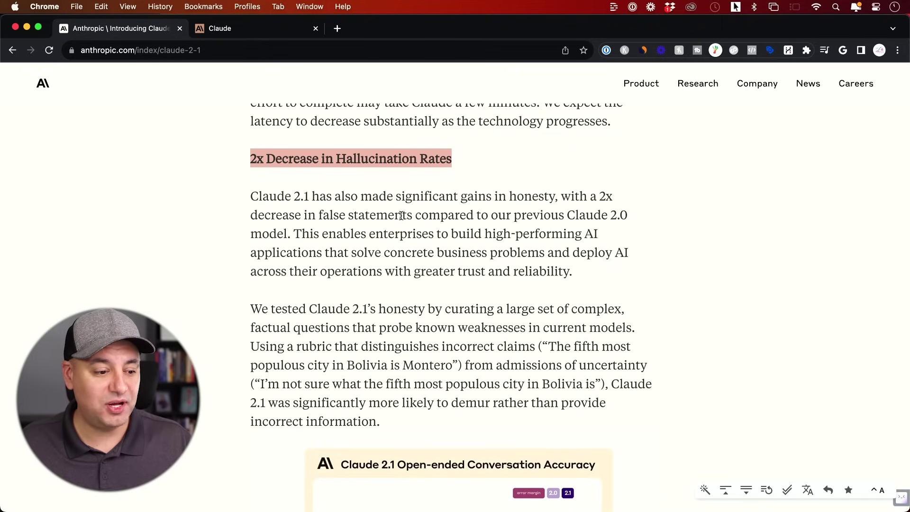
scroll(401, 216, "down", 15)
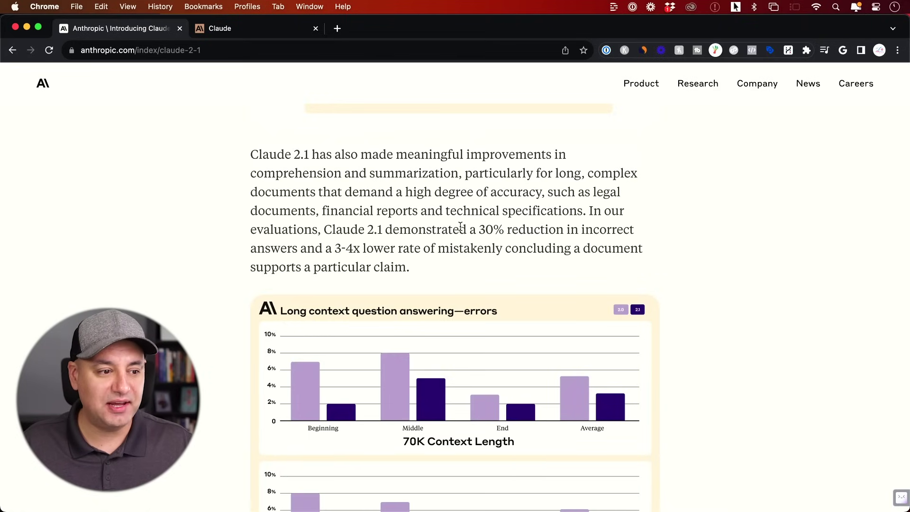
left_click_drag(477, 230, 656, 234)
scroll(349, 251, "down", 3)
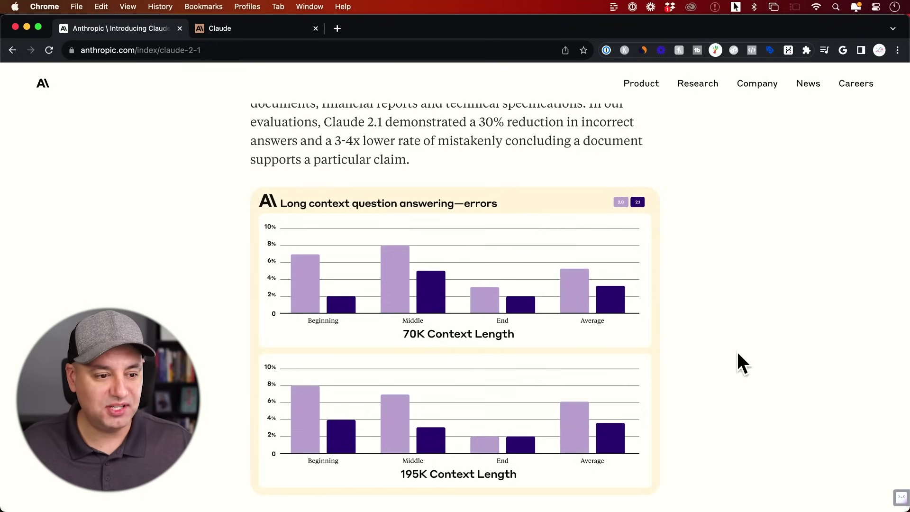
scroll(670, 344, "down", 1)
scroll(671, 344, "up", 1)
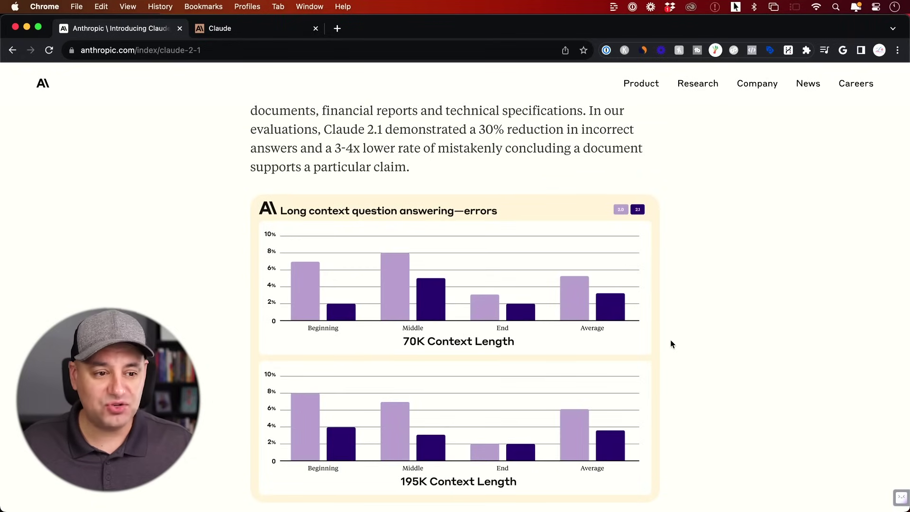
scroll(670, 344, "down", 7)
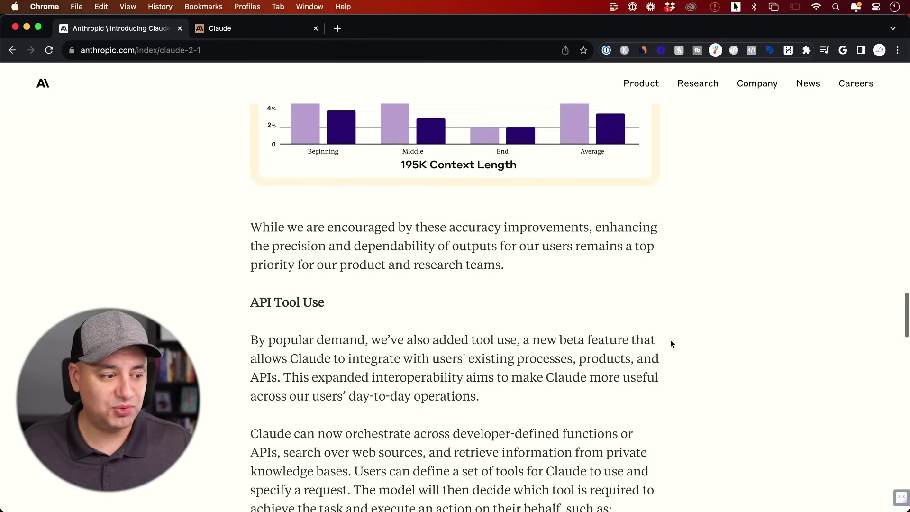
- Return to the Claude 2.1 article and highlight the API Tool Use heading
scroll(670, 344, "down", 3)
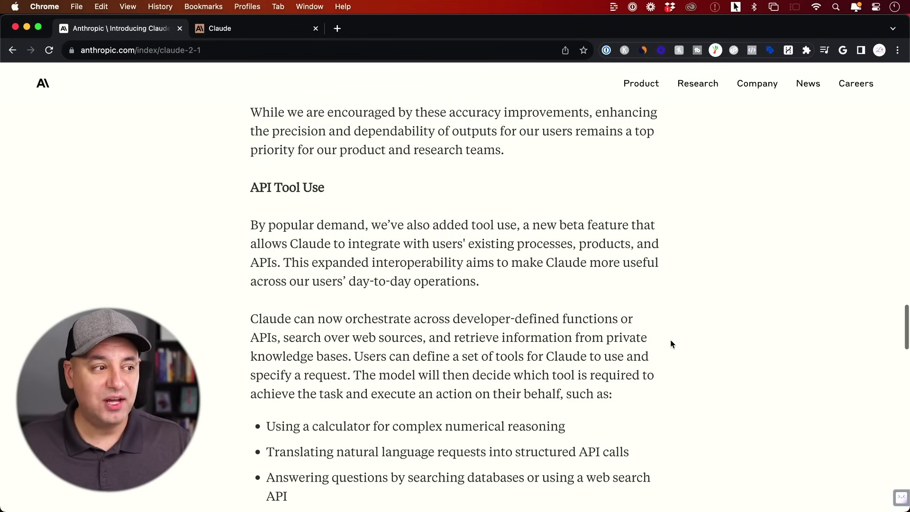
left_click(232, 28)
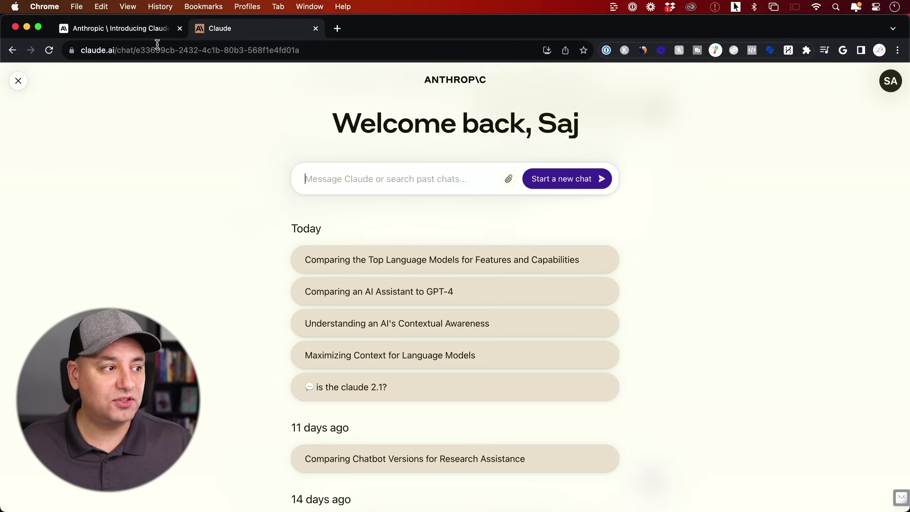
left_click(105, 33)
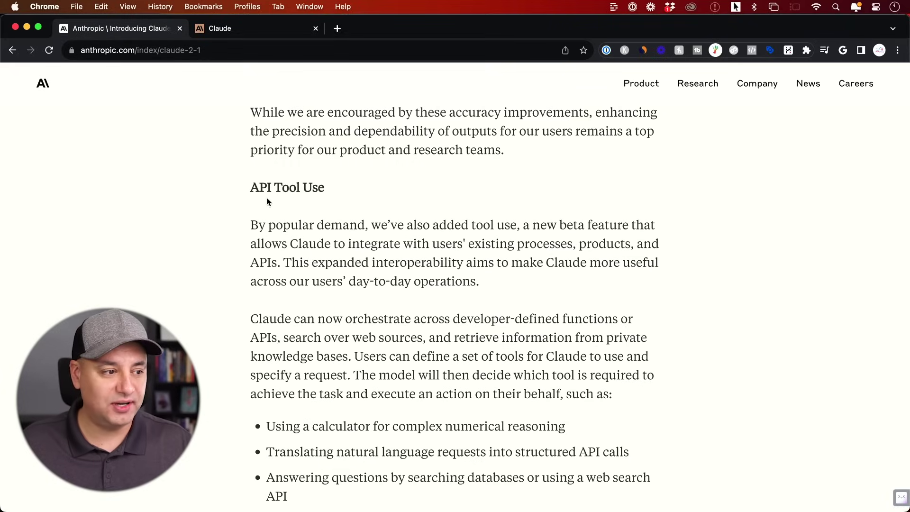
left_click_drag(245, 191, 345, 192)
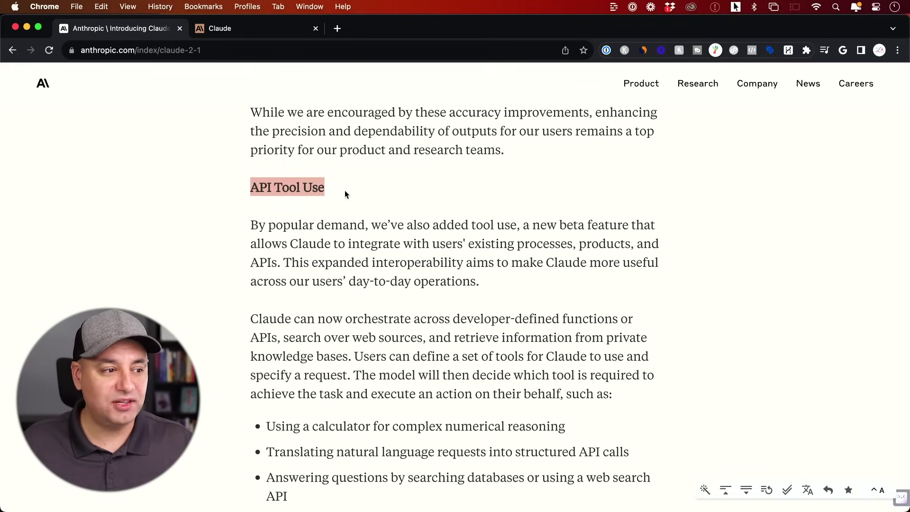
left_click(263, 198)
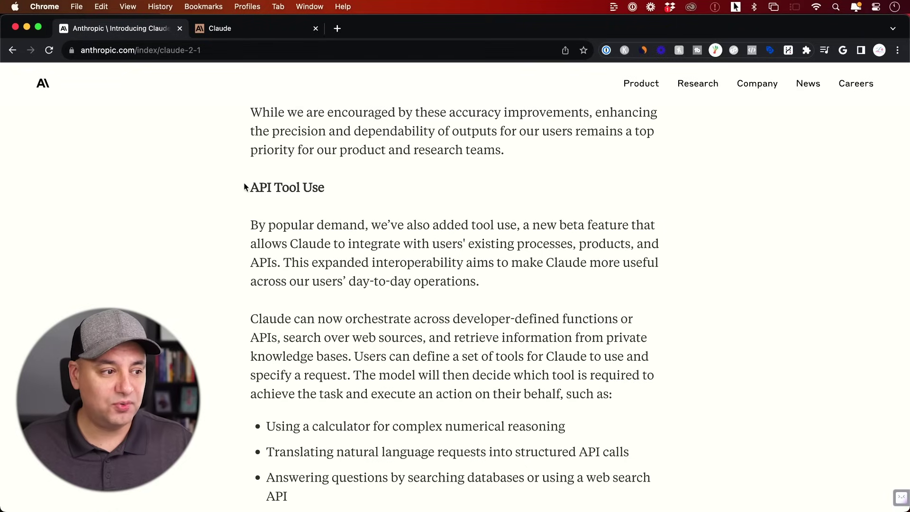
left_click_drag(246, 187, 273, 189)
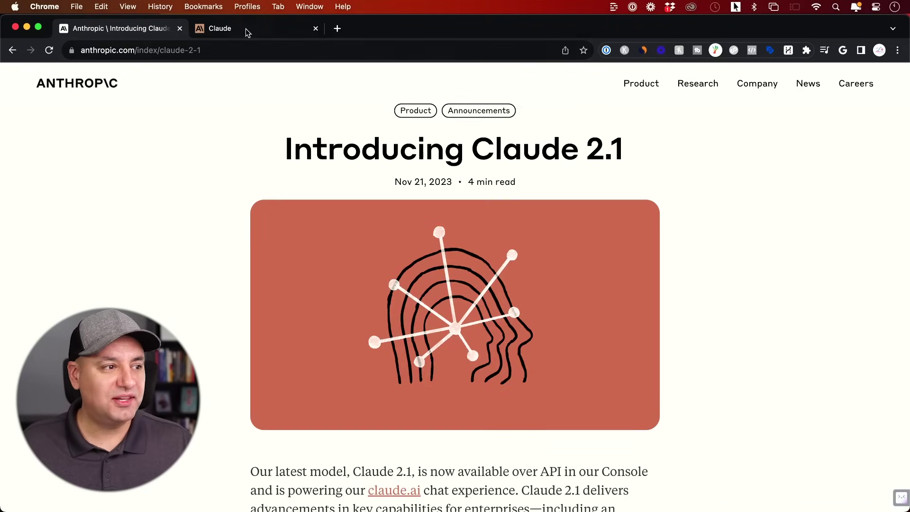
- Go to the claude.ai welcome page and attach the 225.95 KB TXT guide to a new message
left_click(245, 29)
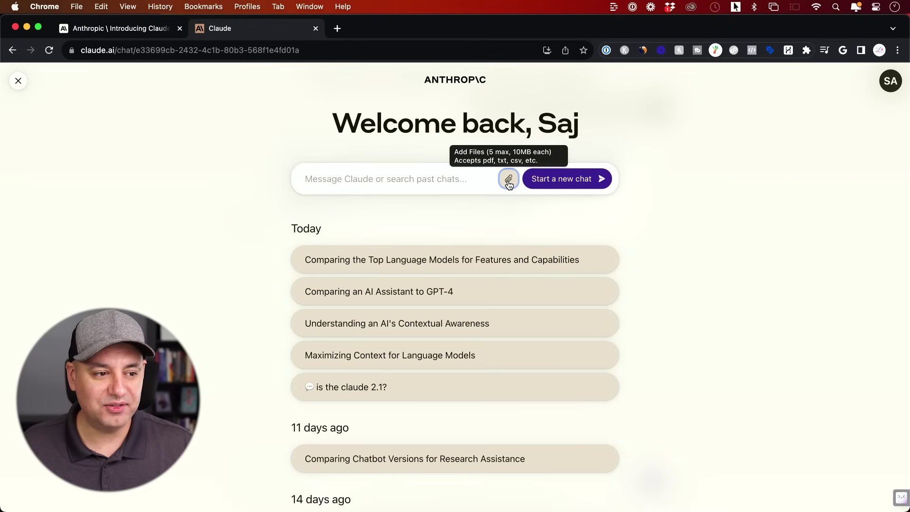
left_click(509, 184)
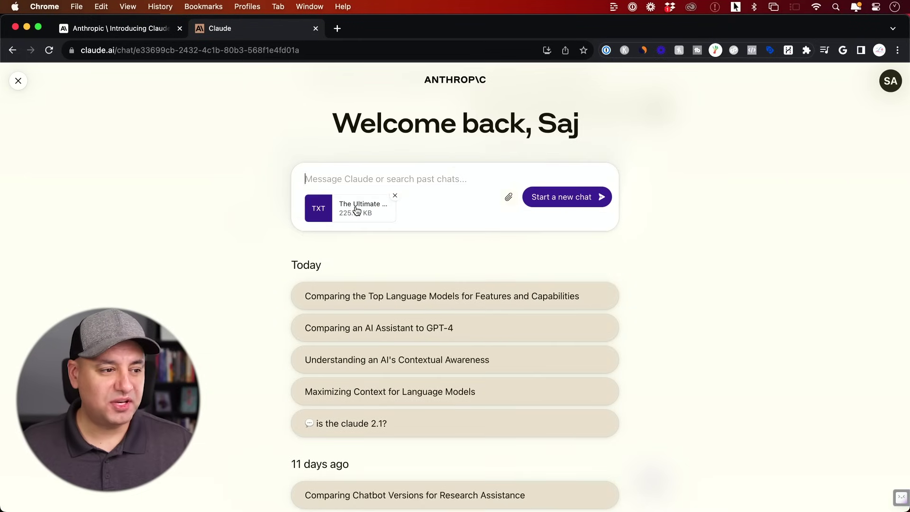
- Place the cursor in the message box below the attached TXT guide
left_click(335, 175)
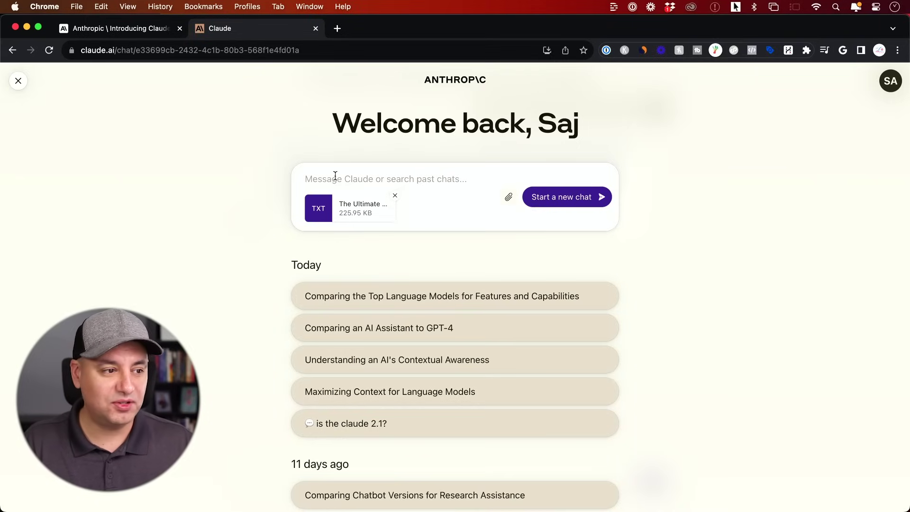
- Send 'one paragraph summary' with the attached guide and get Claude's summary reply
type("one paragraph summary")
key("Return")
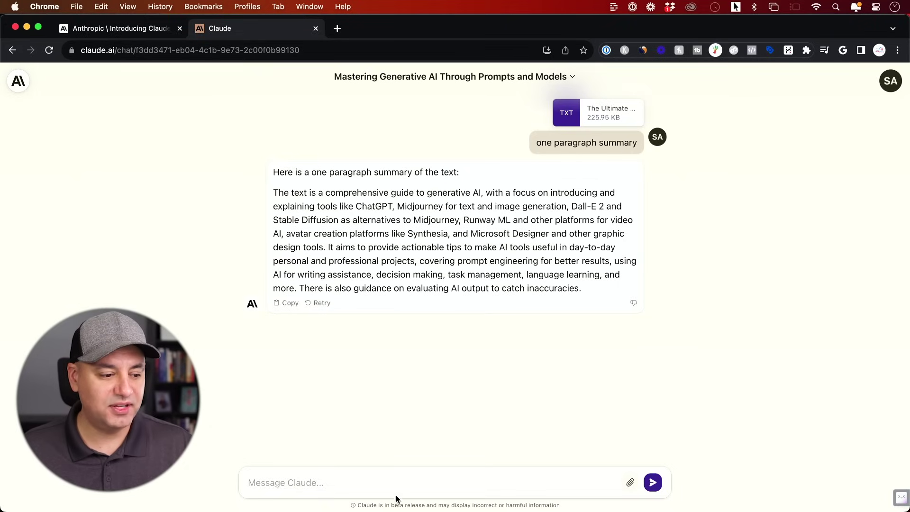
left_click(375, 484)
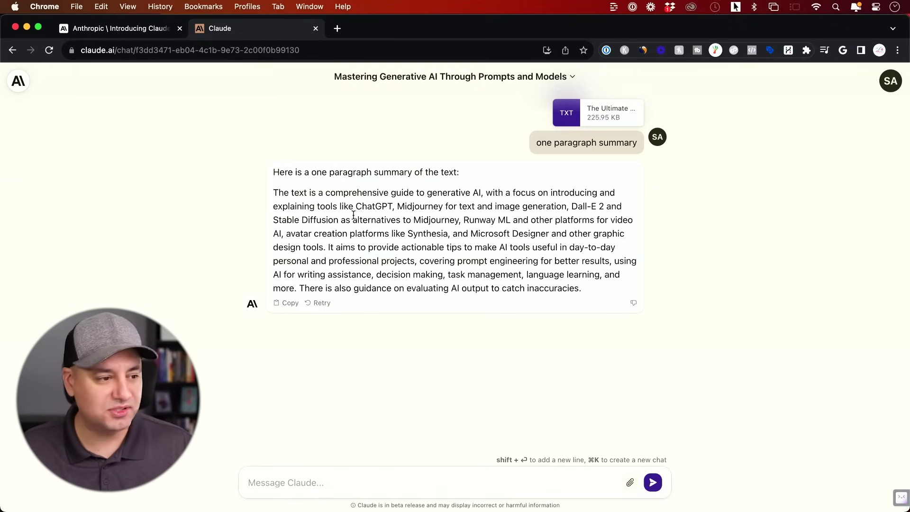
key("super+Tab")
- Select the 'Who is the intended audience' prompt in the 100 Prompts PDF and return to Chrome
scroll(515, 218, "down", 2)
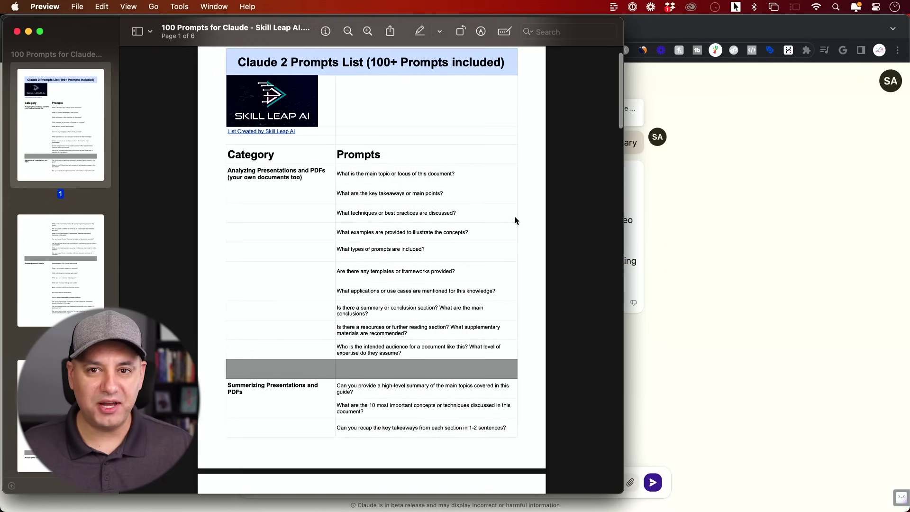
scroll(515, 219, "up", 2)
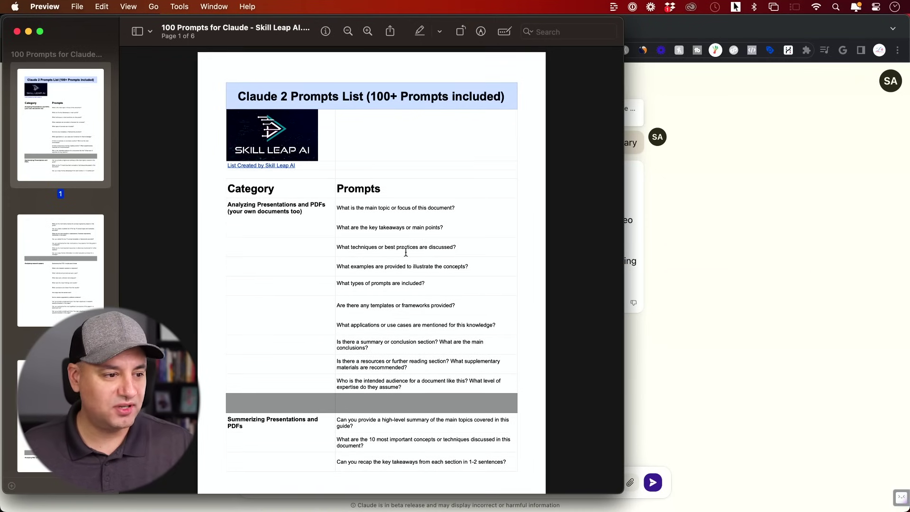
scroll(406, 251, "down", 1)
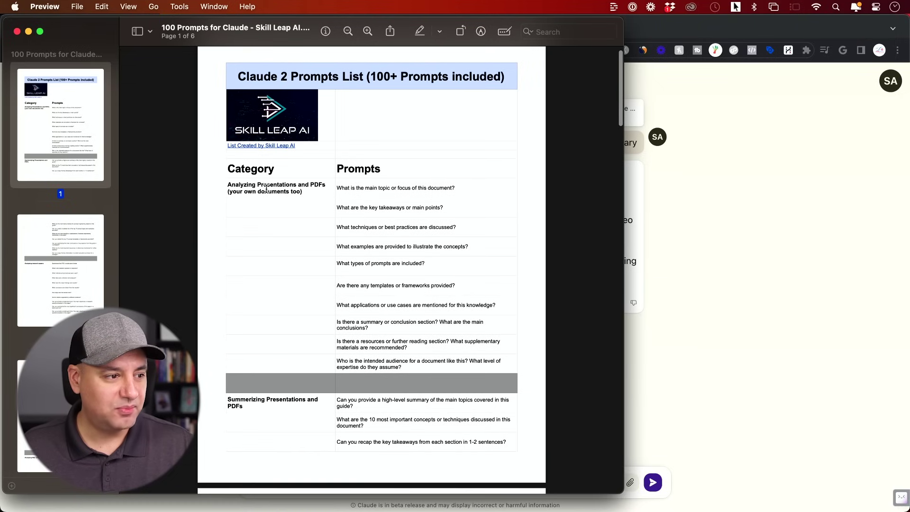
scroll(318, 203, "down", 5)
scroll(391, 220, "down", 20)
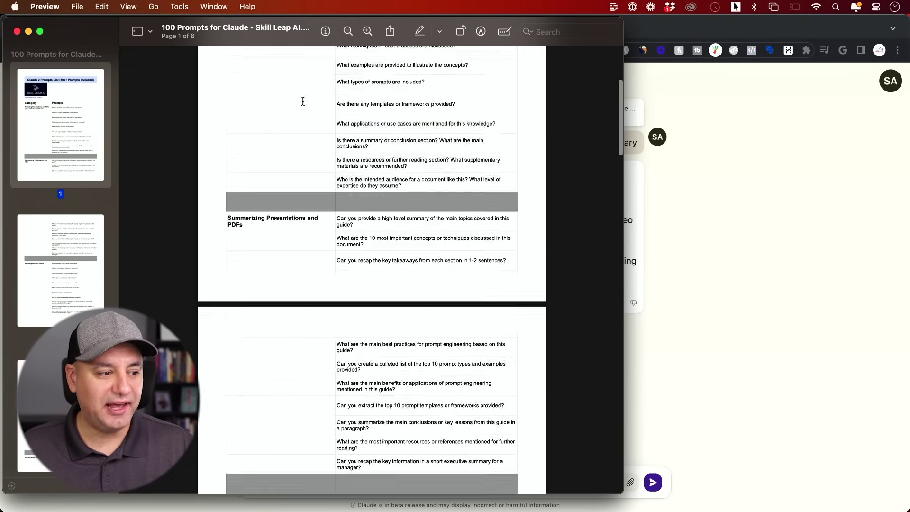
scroll(392, 220, "down", 10)
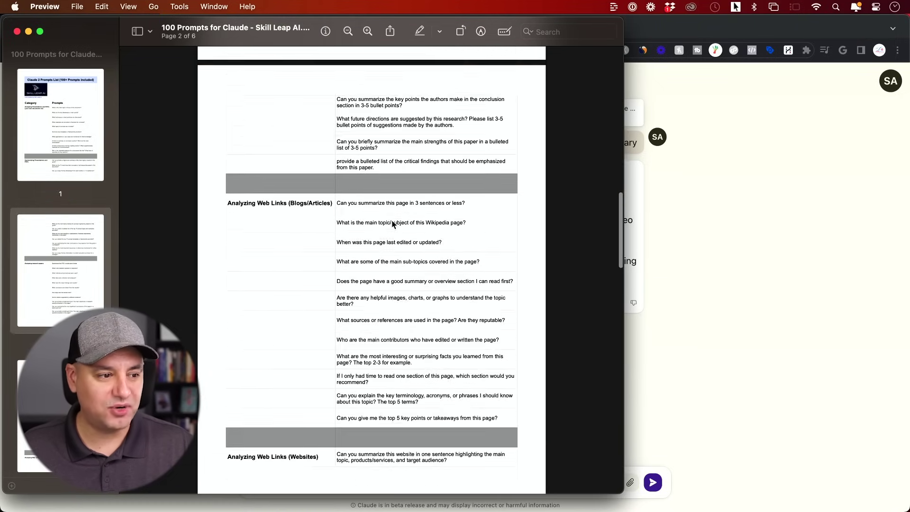
scroll(392, 222, "up", 20)
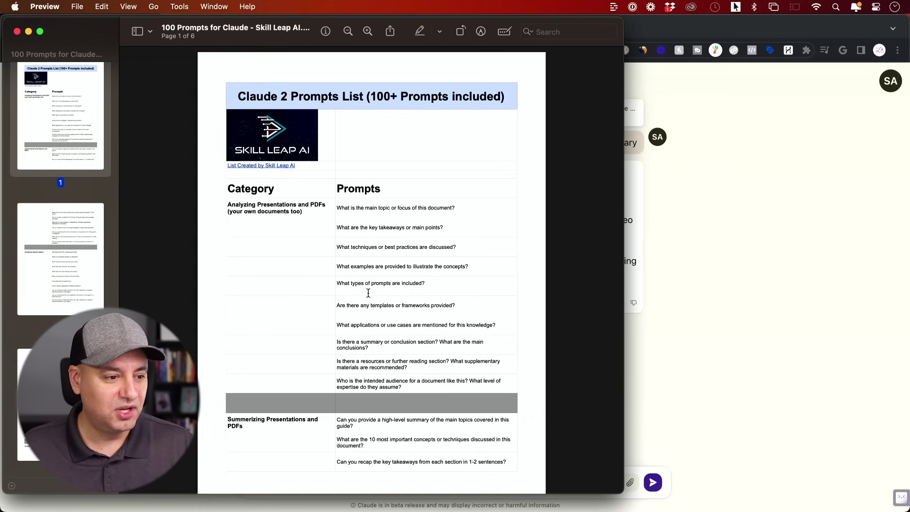
left_click_drag(339, 380, 451, 391)
key("super+c")
left_click(755, 353)
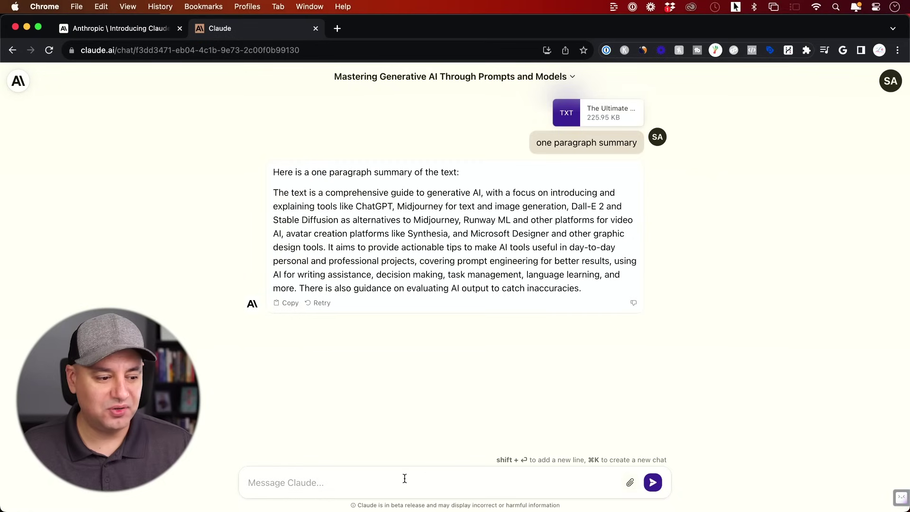
- Paste and send the intended-audience question, then read Claude's answer about AI beginners
key("super+v")
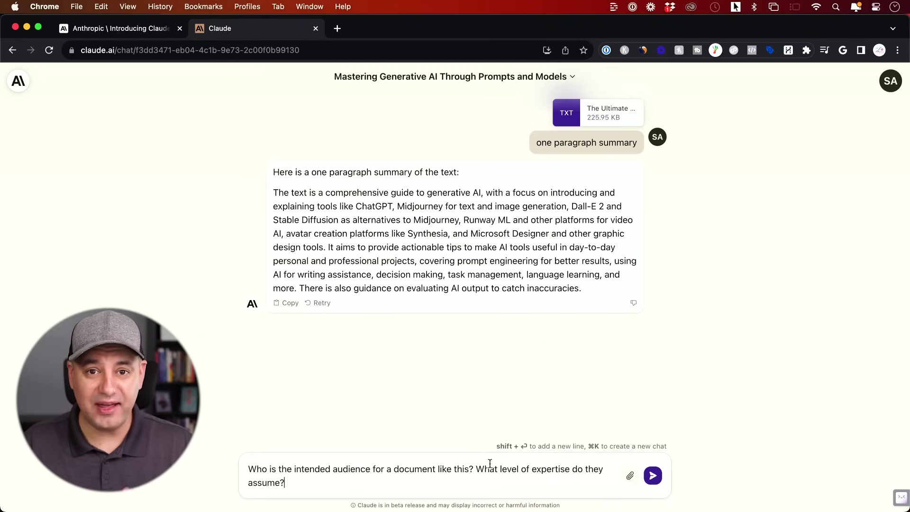
key("Return")
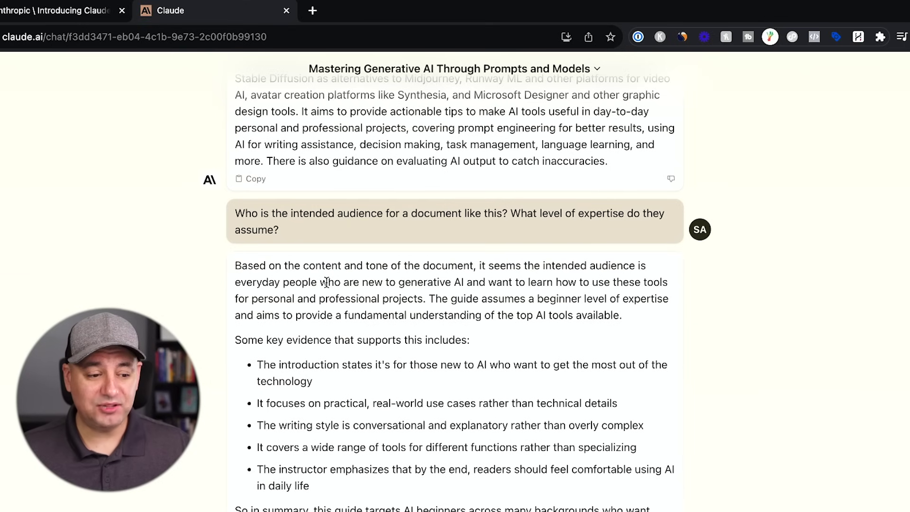
scroll(326, 282, "down", 3)
scroll(326, 281, "up", 3)
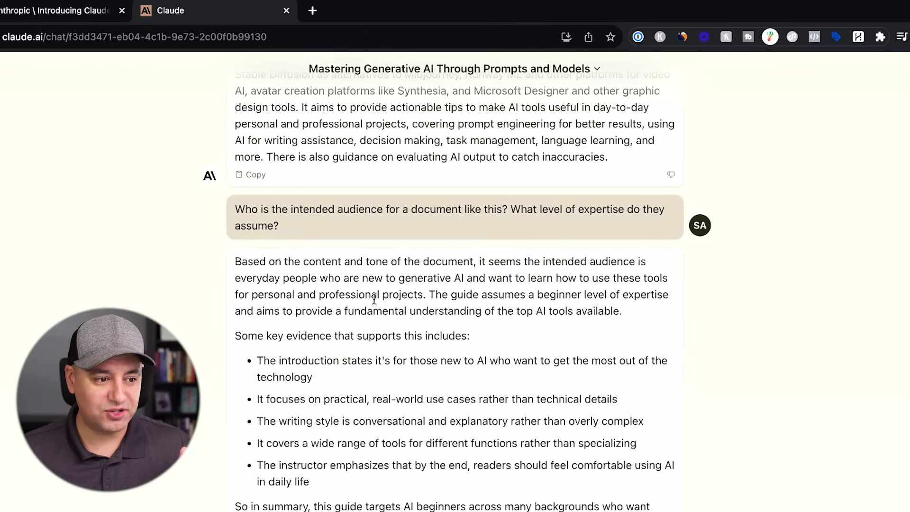
scroll(374, 299, "down", 2)
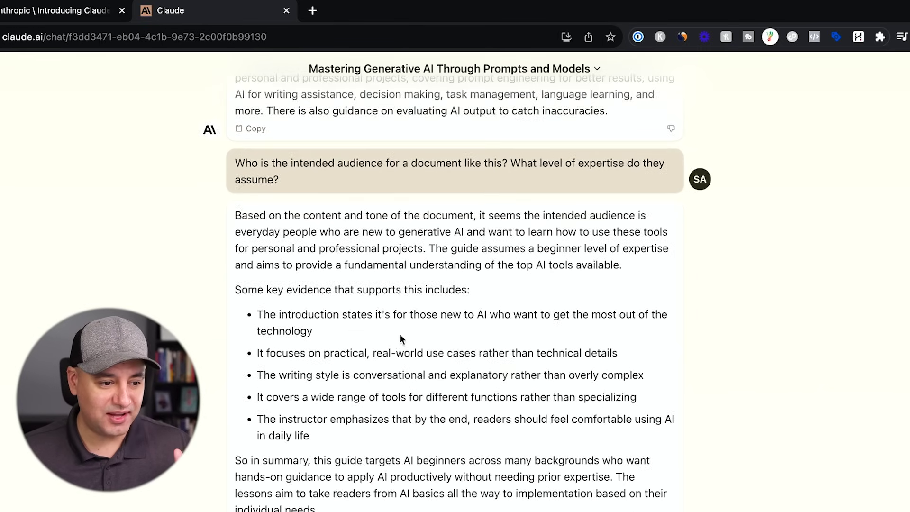
scroll(401, 335, "down", 1)
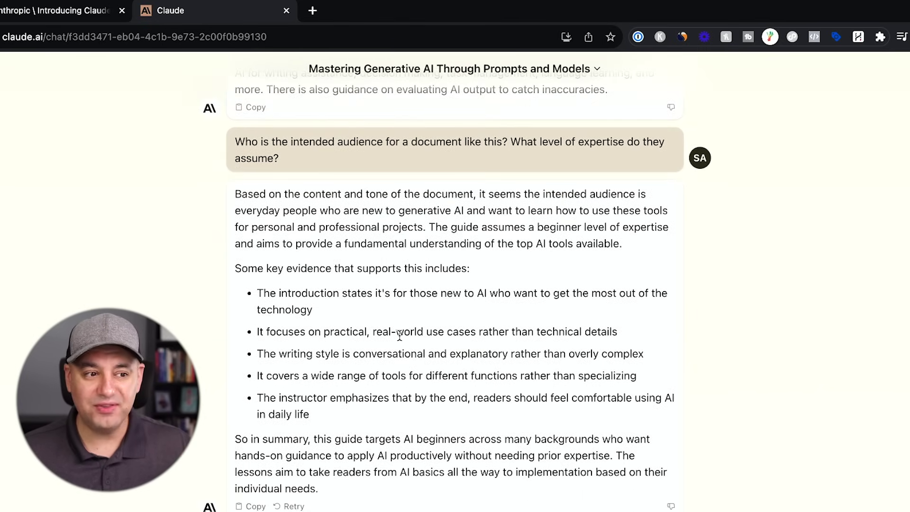
scroll(399, 336, "up", 3)
scroll(400, 335, "up", 1)
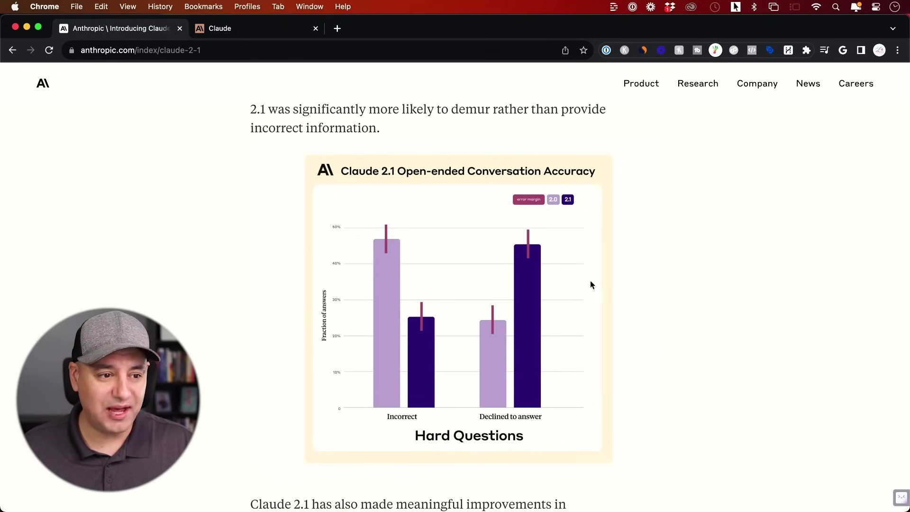
- Scroll the Claude 2.1 article to the Open-ended Conversation Accuracy chart for hard questions
scroll(471, 220, "up", 1)
scroll(471, 219, "down", 1)
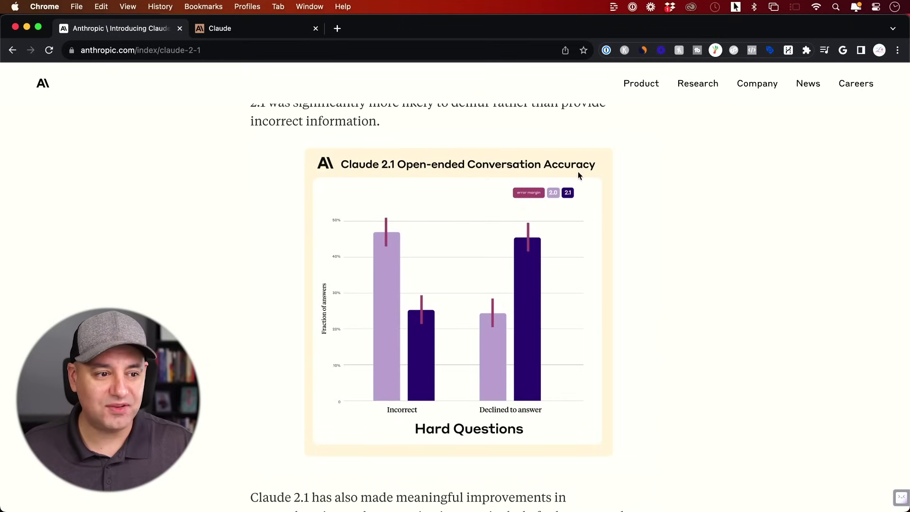
scroll(581, 174, "down", 1)
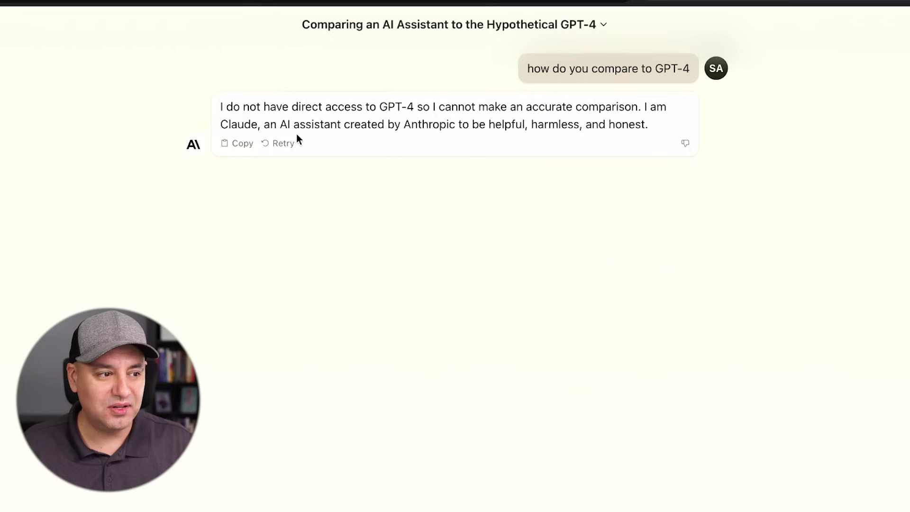
- In the GPT-4 comparison chat, highlight Claude's self-description in the reply, then deselect it
left_click_drag(280, 124, 562, 137)
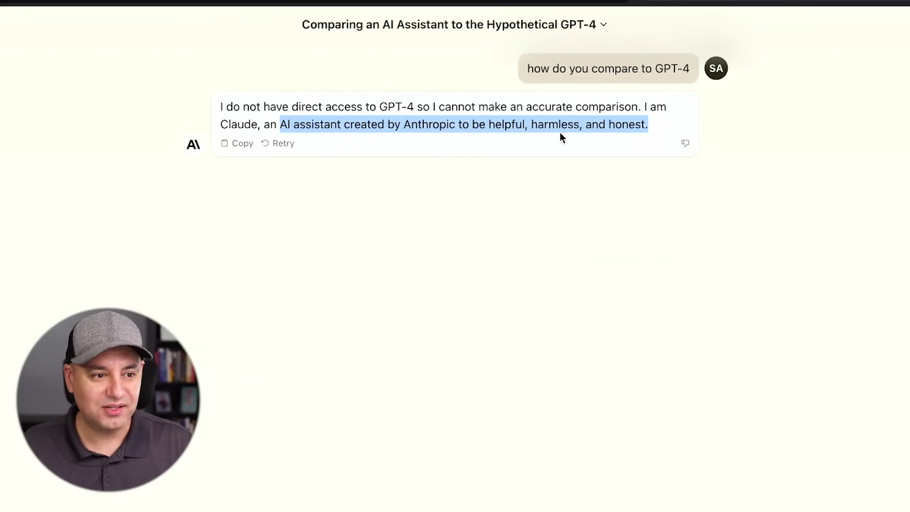
left_click(568, 138)
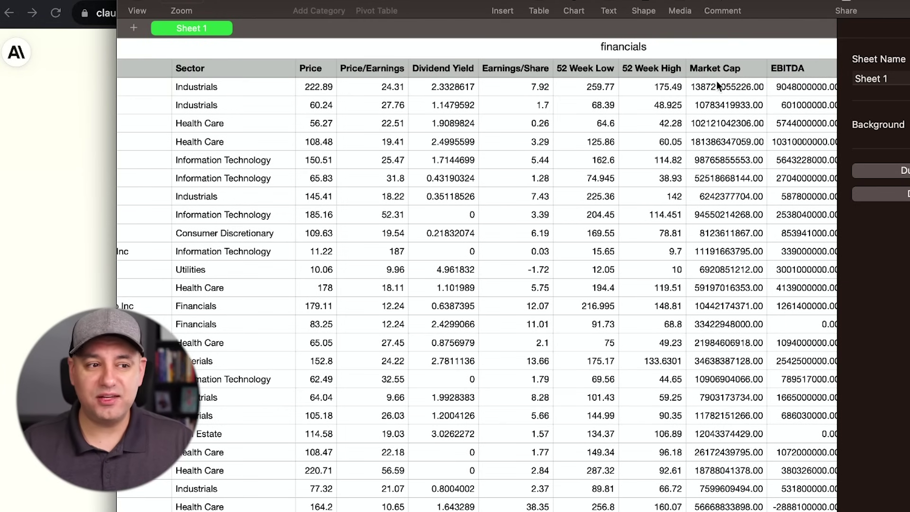
- Scroll the financials.csv table sideways across the Symbol, Name and Market Cap columns
scroll(717, 85, "left", 3)
scroll(717, 85, "left", 3)
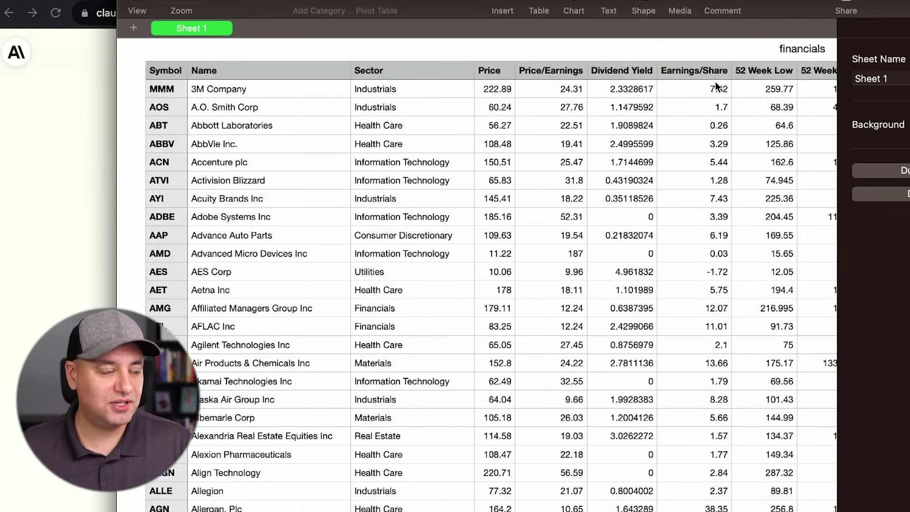
scroll(717, 85, "right", 3)
scroll(717, 85, "right", 3)
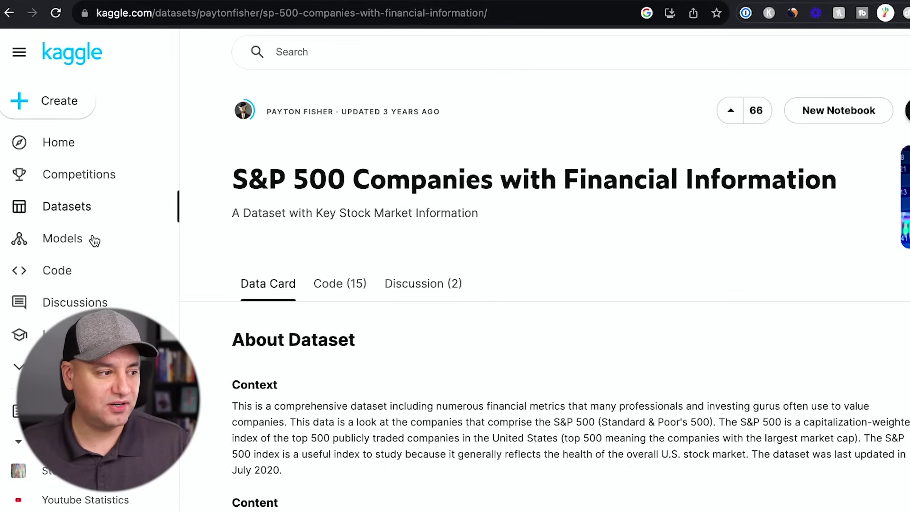
- Return from the S&P 500 dataset page to the Kaggle Datasets listing
left_click(61, 210)
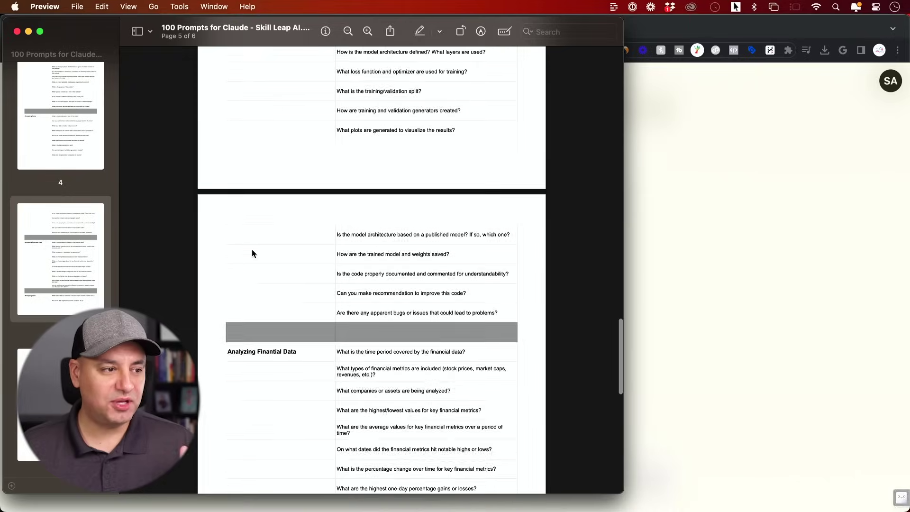
- Scroll the prompts PDF down to the Analyzing Financial Data section
scroll(251, 254, "up", 3)
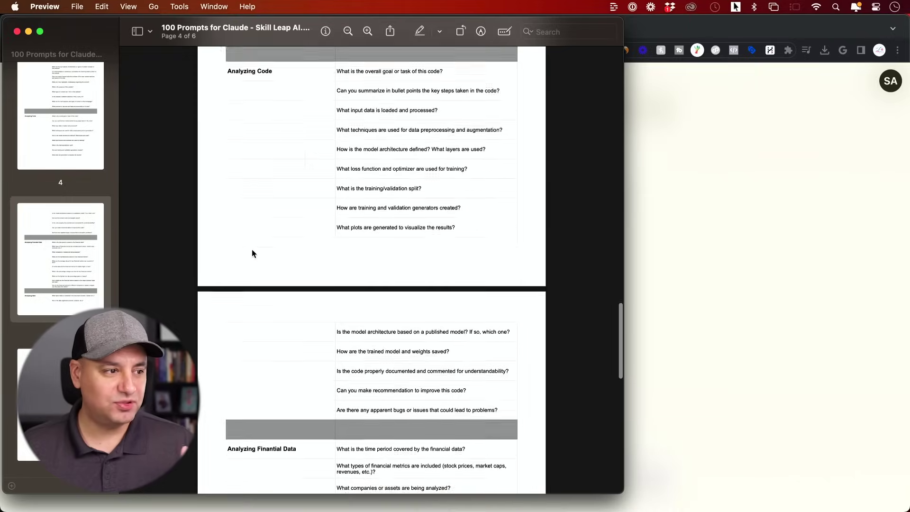
scroll(252, 254, "down", 3)
scroll(252, 254, "down", 2)
scroll(265, 303, "down", 2)
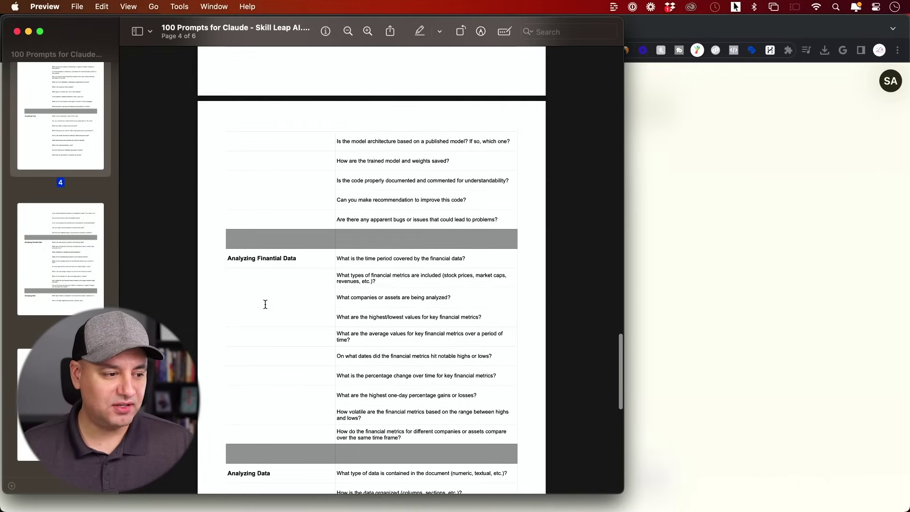
scroll(260, 265, "down", 5)
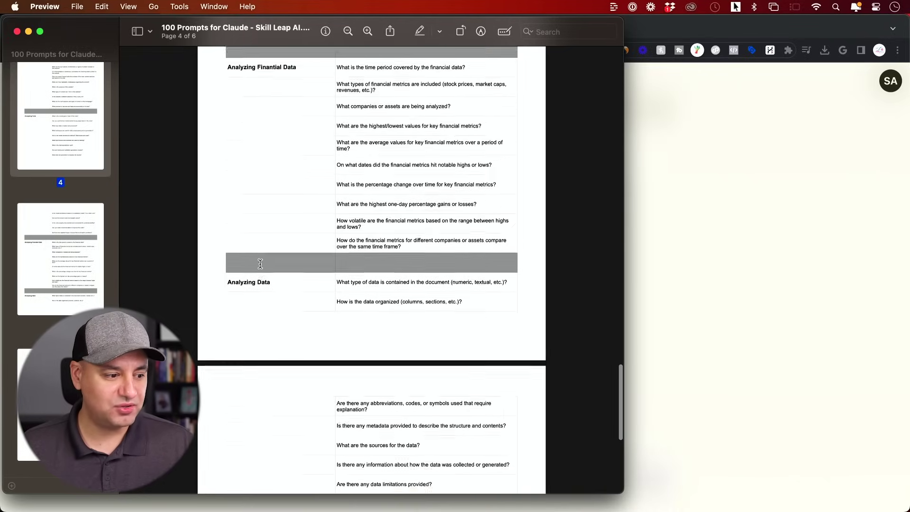
scroll(260, 264, "down", 3)
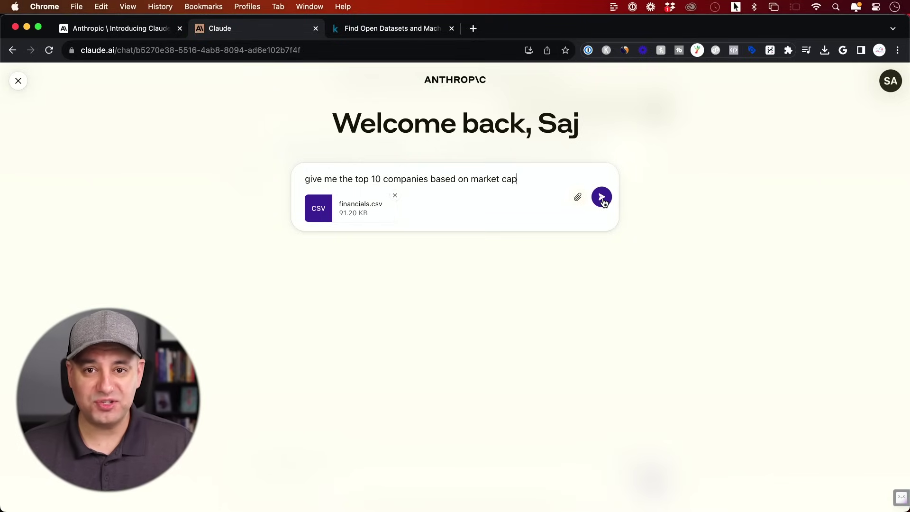
- Send 'give me the top 10 companies based on market cap' with financials.csv and highlight the ranked list
left_click(602, 197)
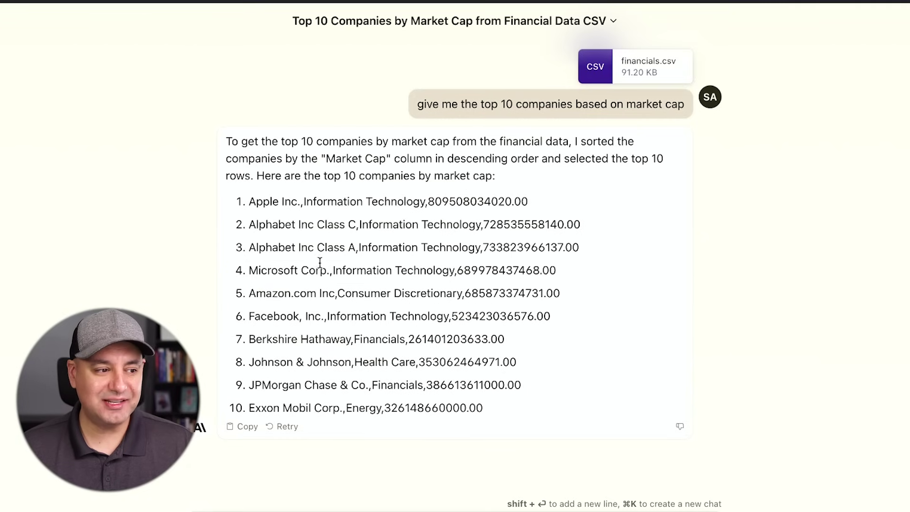
left_click_drag(249, 201, 526, 402)
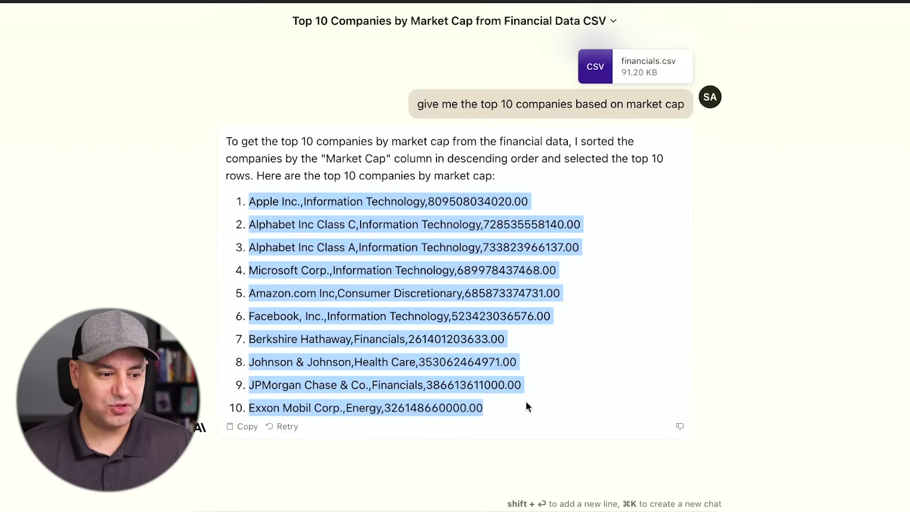
left_click(256, 239)
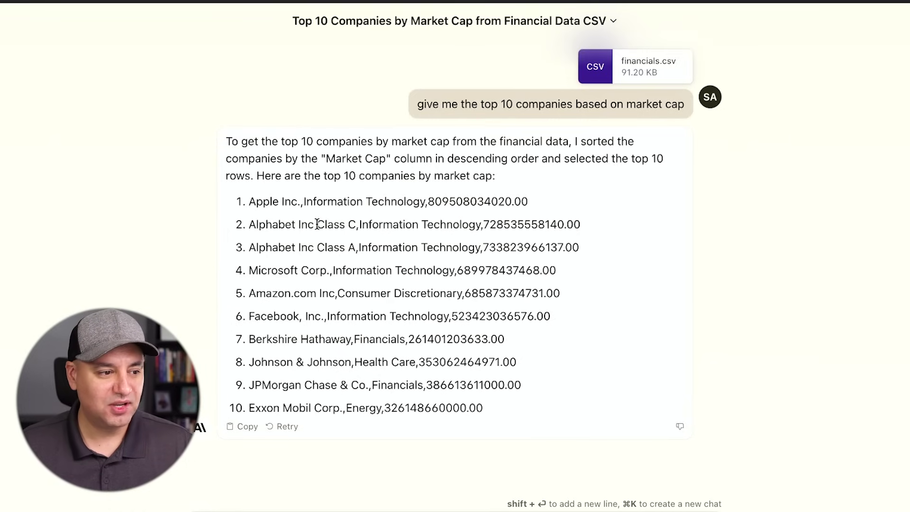
- Highlight 'Class C' and the market caps 728535558140.00 and 809508034020.00 in the reply
left_click_drag(316, 224, 359, 225)
left_click(425, 234)
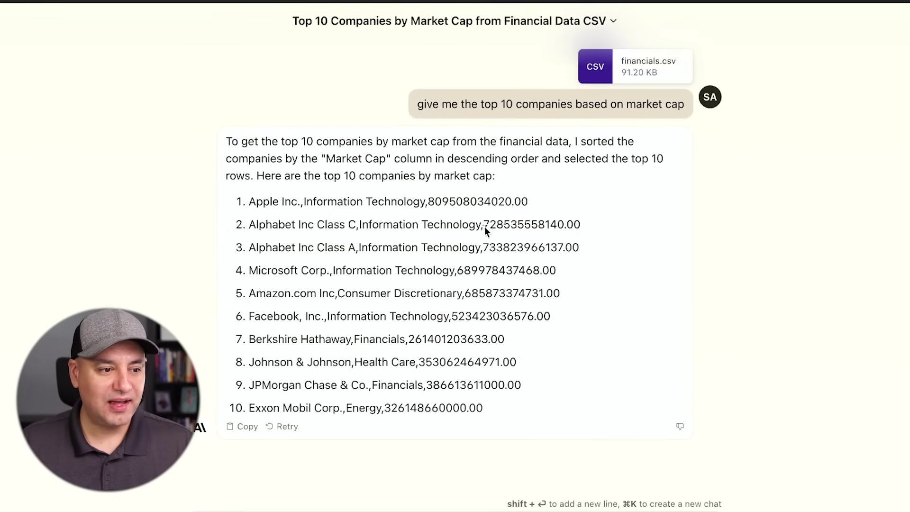
left_click_drag(484, 224, 585, 220)
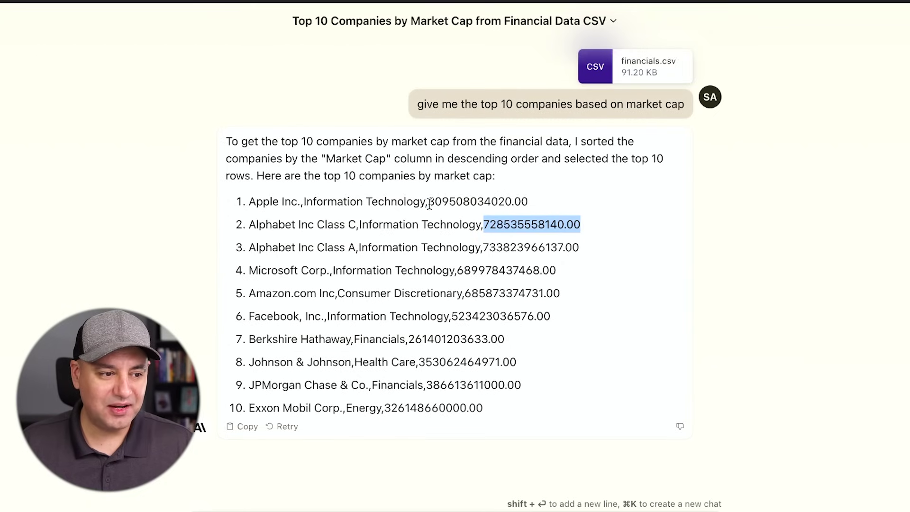
left_click_drag(429, 202, 533, 203)
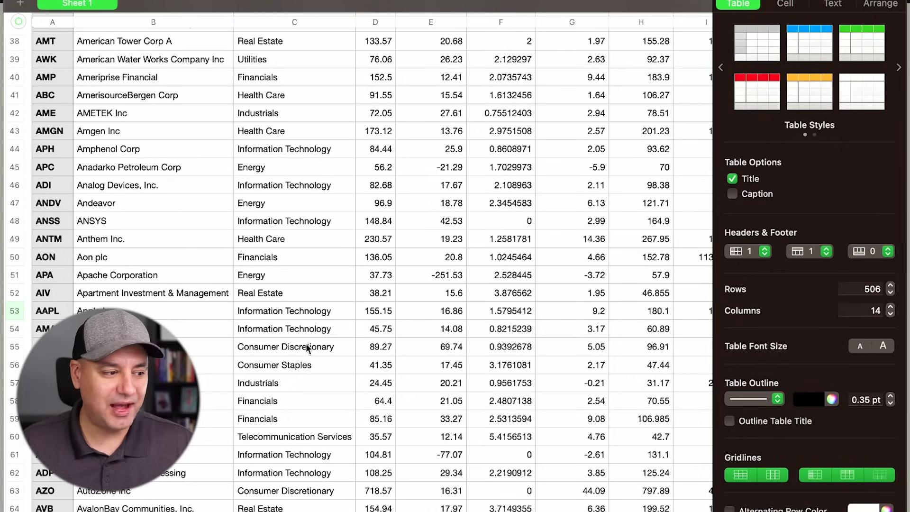
left_click(11, 311)
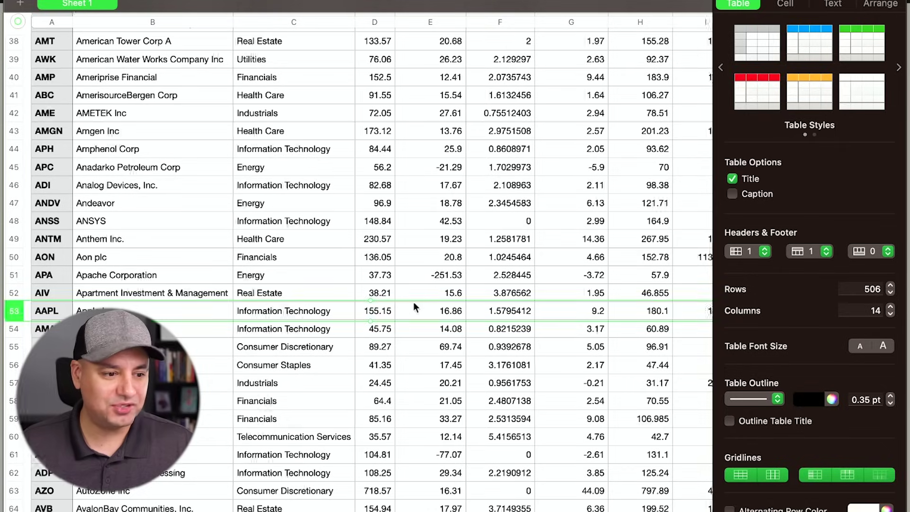
scroll(413, 304, "right", 10)
scroll(414, 301, "right", 1)
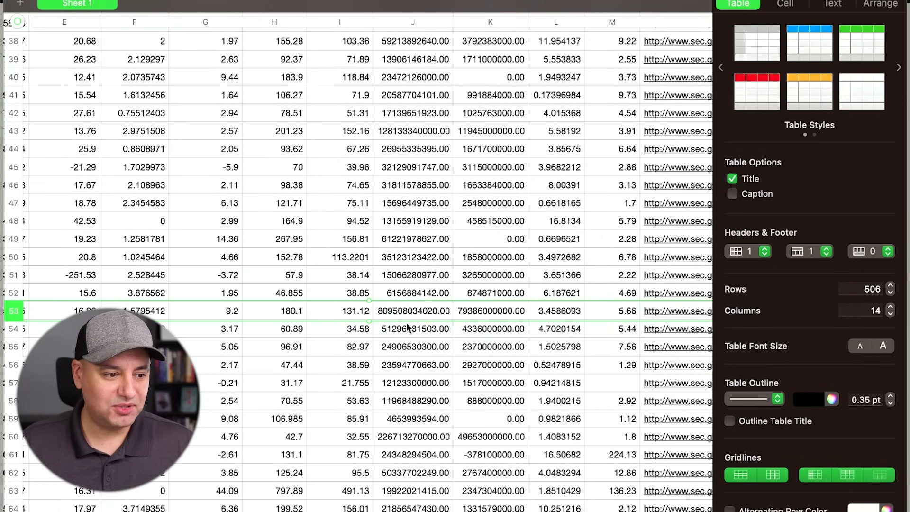
scroll(400, 312, "right", 3)
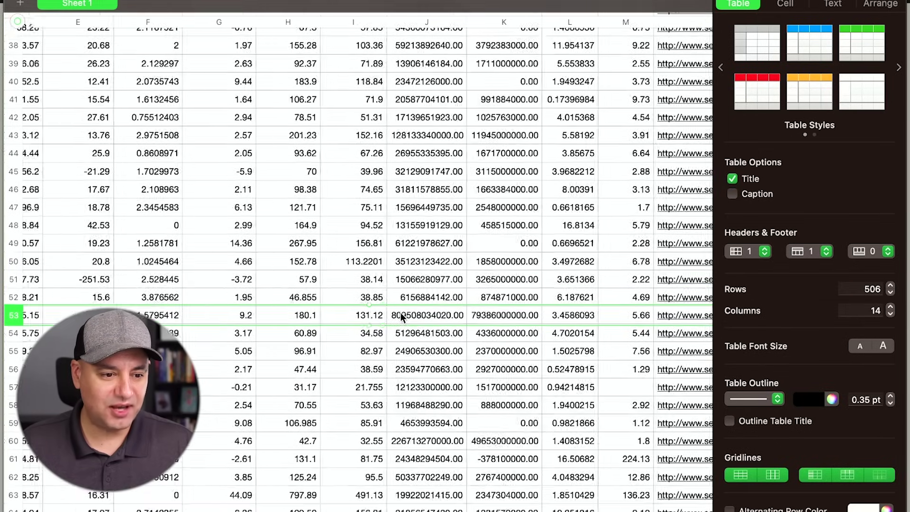
scroll(401, 315, "right", 2)
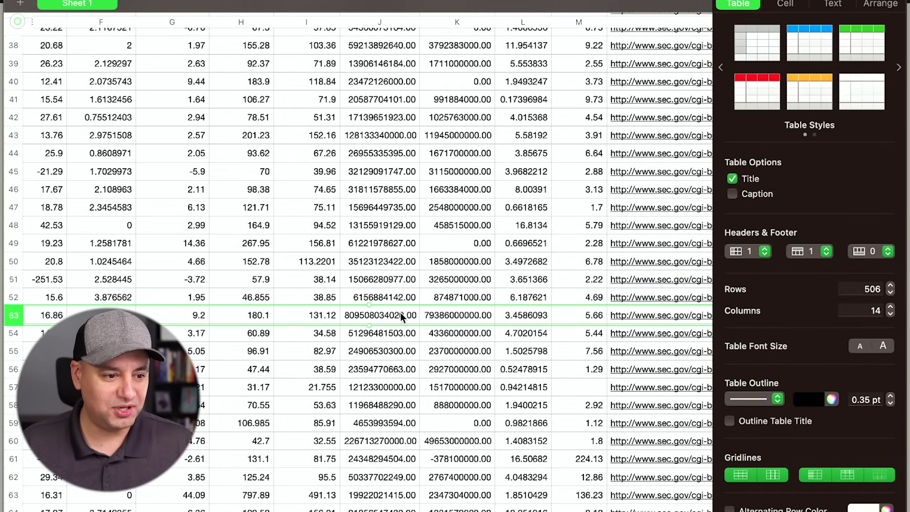
scroll(401, 312, "up", 10)
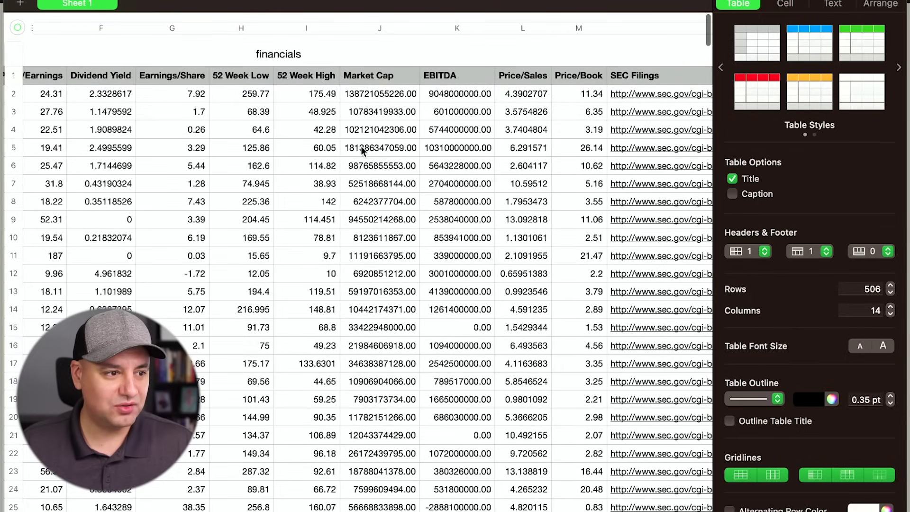
scroll(383, 217, "down", 5)
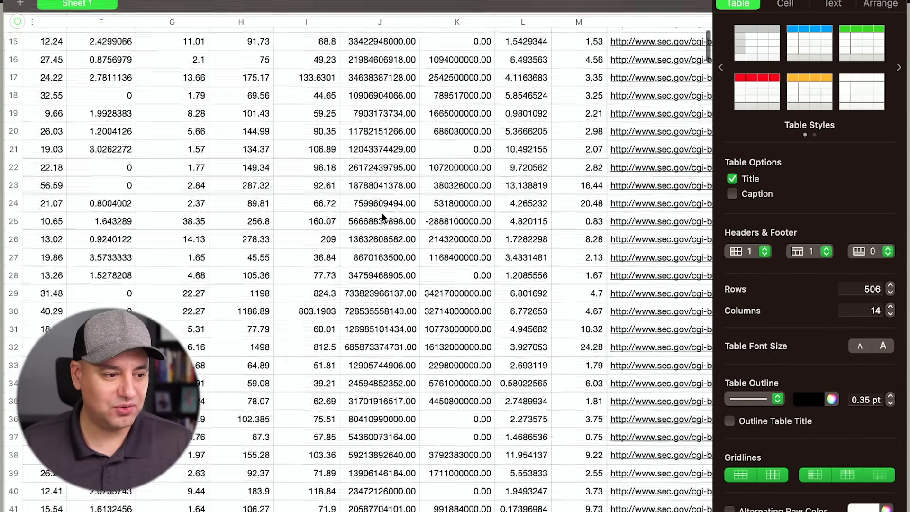
scroll(383, 217, "down", 4)
scroll(383, 217, "up", 8)
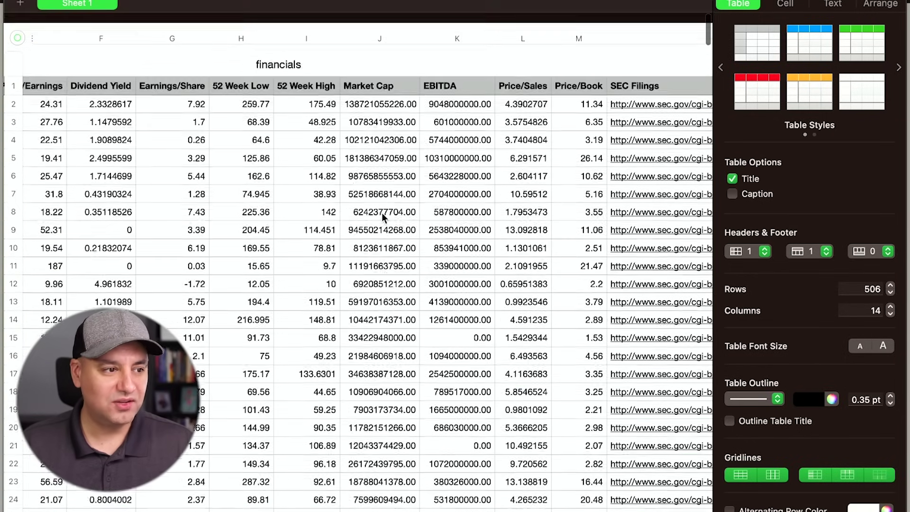
scroll(371, 212, "down", 10)
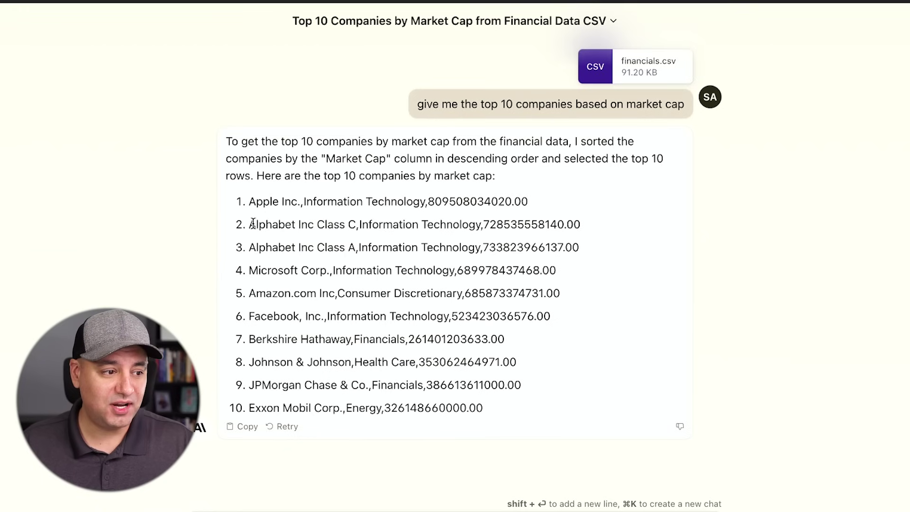
left_click_drag(227, 141, 527, 407)
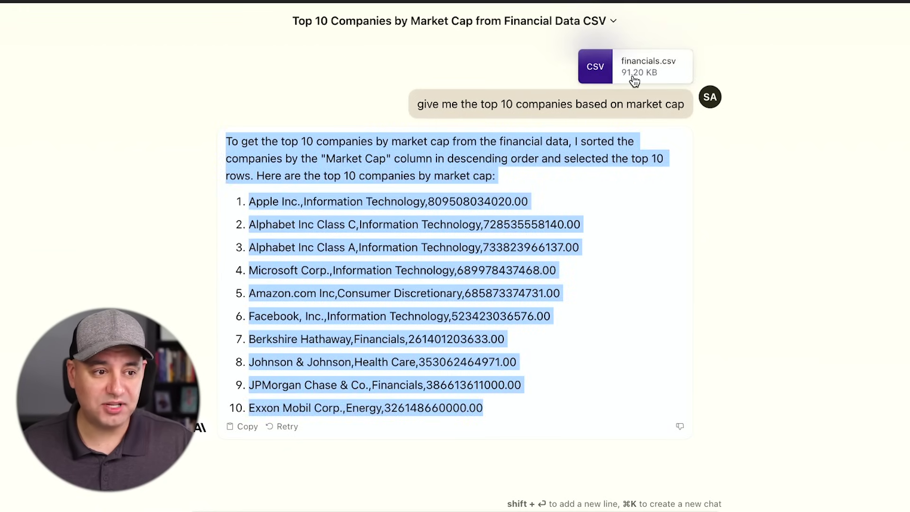
left_click(590, 243)
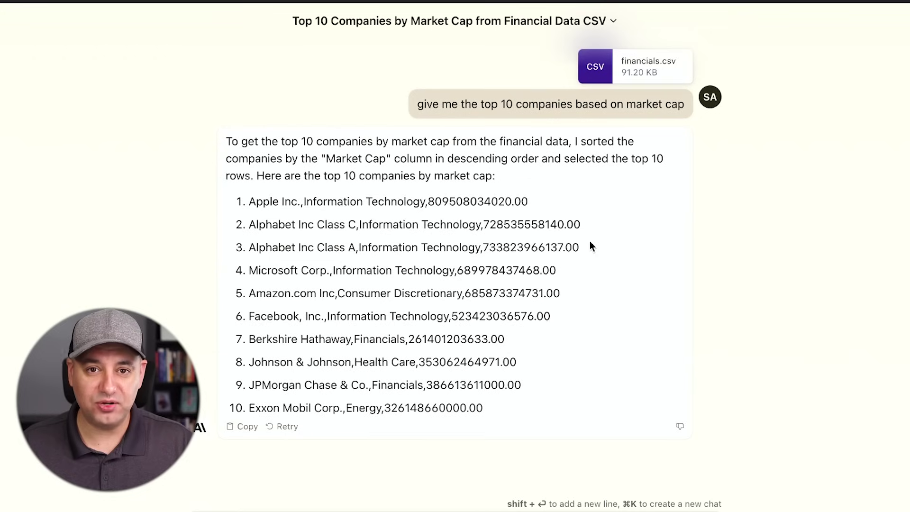